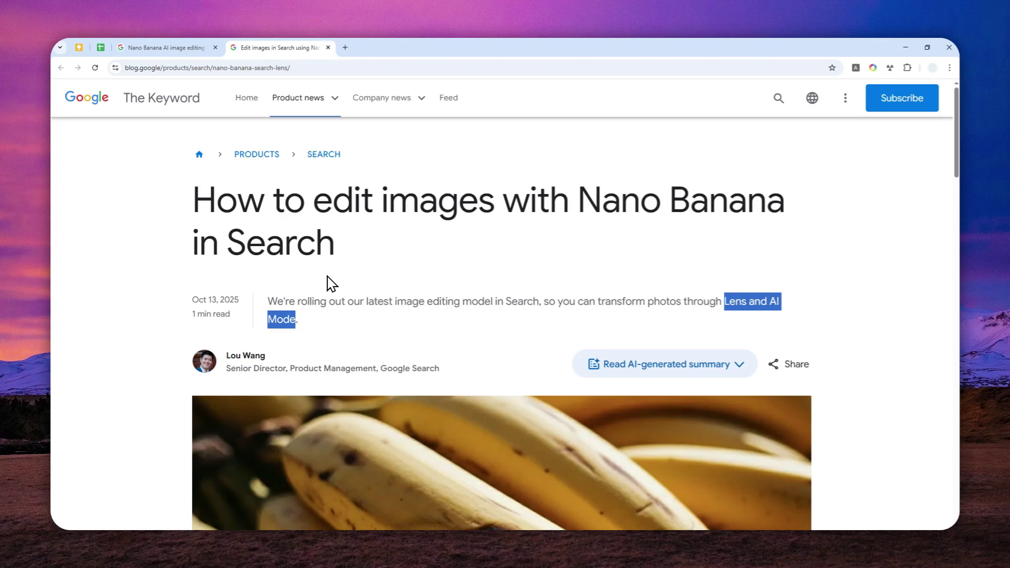
Step: Bring up the mirrored Pixel 3 XL and launch the Google app from its app drawer
scroll(441, 210, "down", 2)
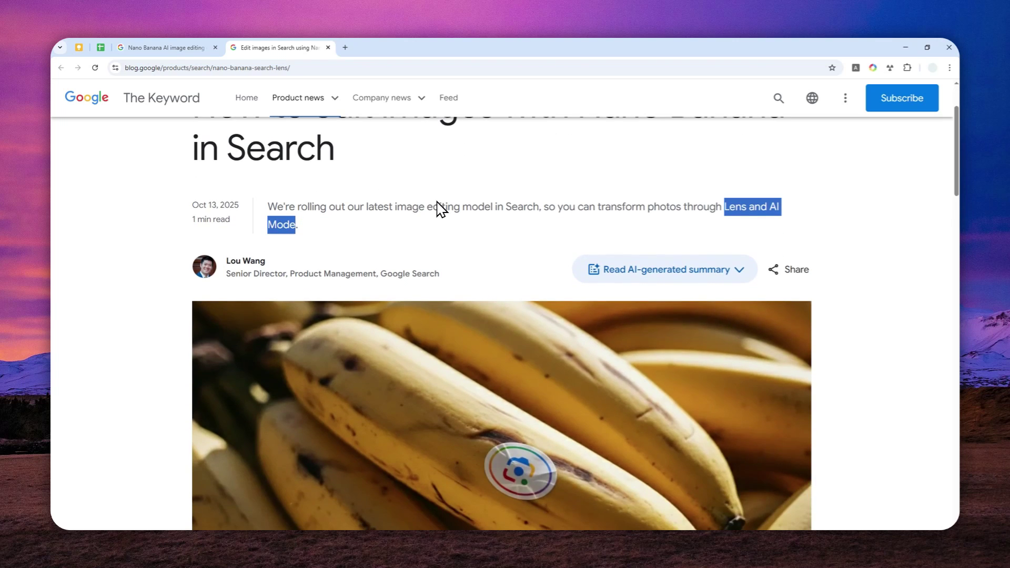
scroll(521, 268, "up", 2)
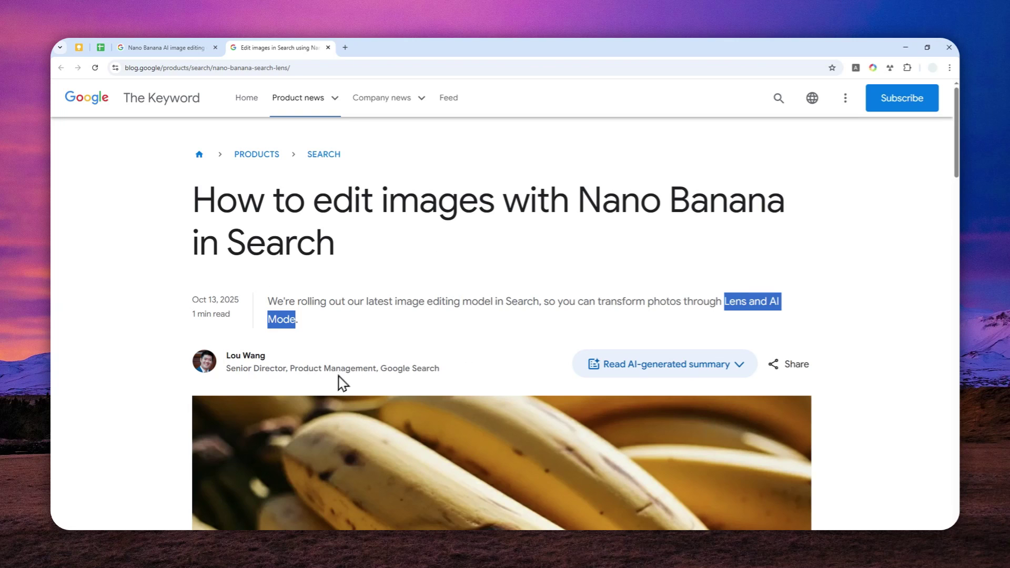
mouse_move(204, 535)
left_click(263, 509)
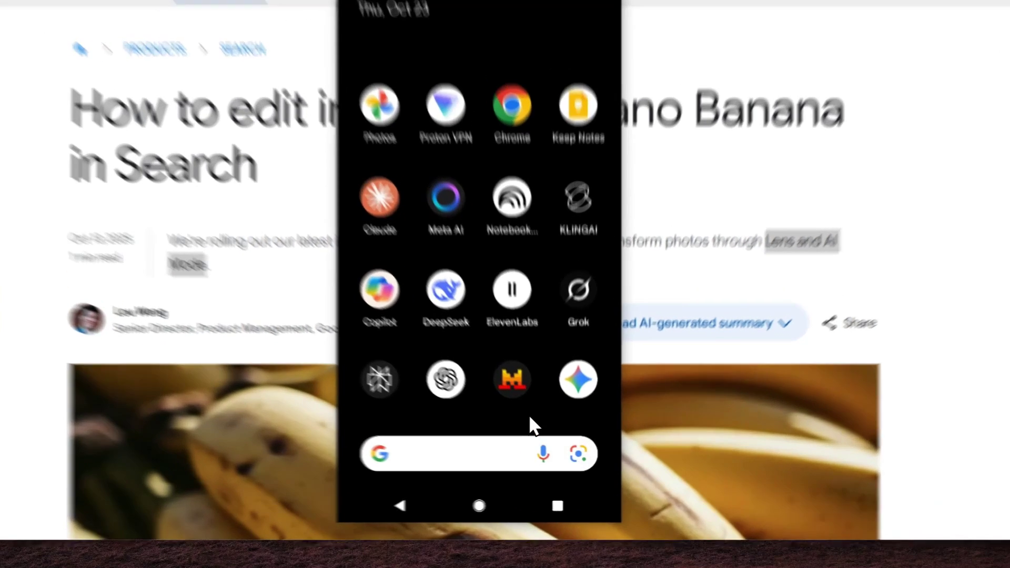
left_click_drag(542, 436, 542, 246)
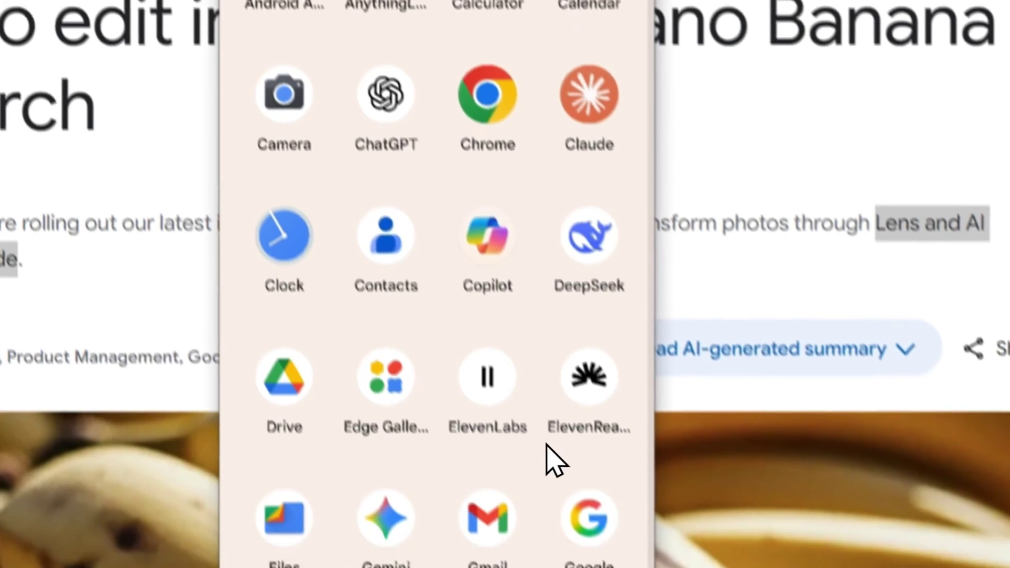
left_click_drag(572, 520, 550, 160)
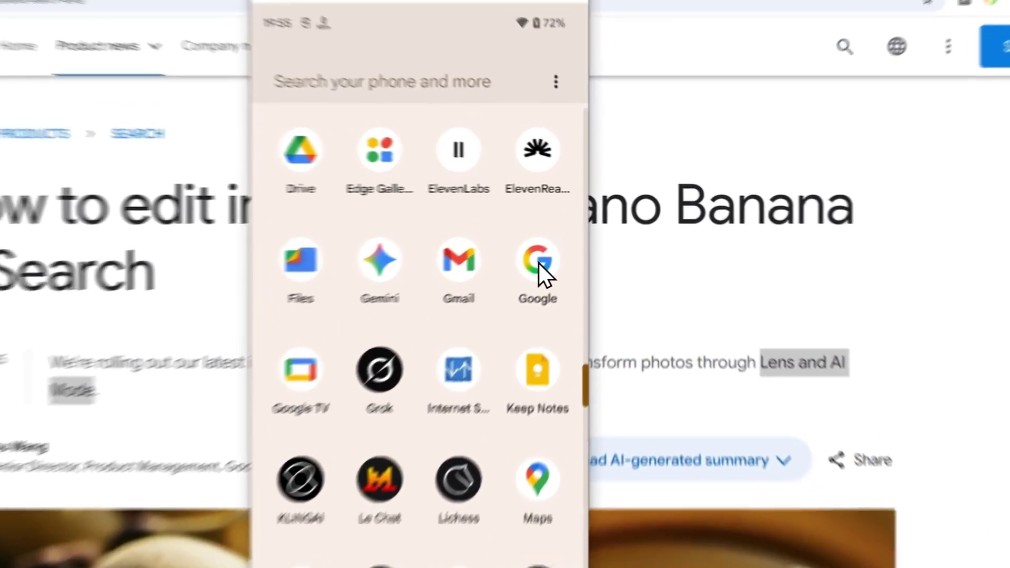
left_click(583, 238)
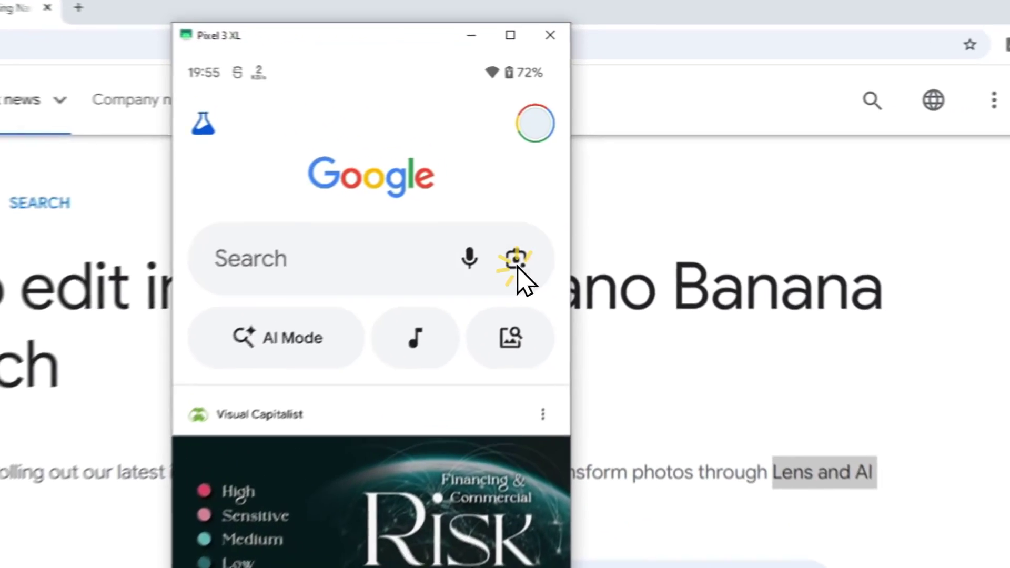
Step: Open the Lens camera from the Google search bar and switch it to Create mode
left_click(585, 185)
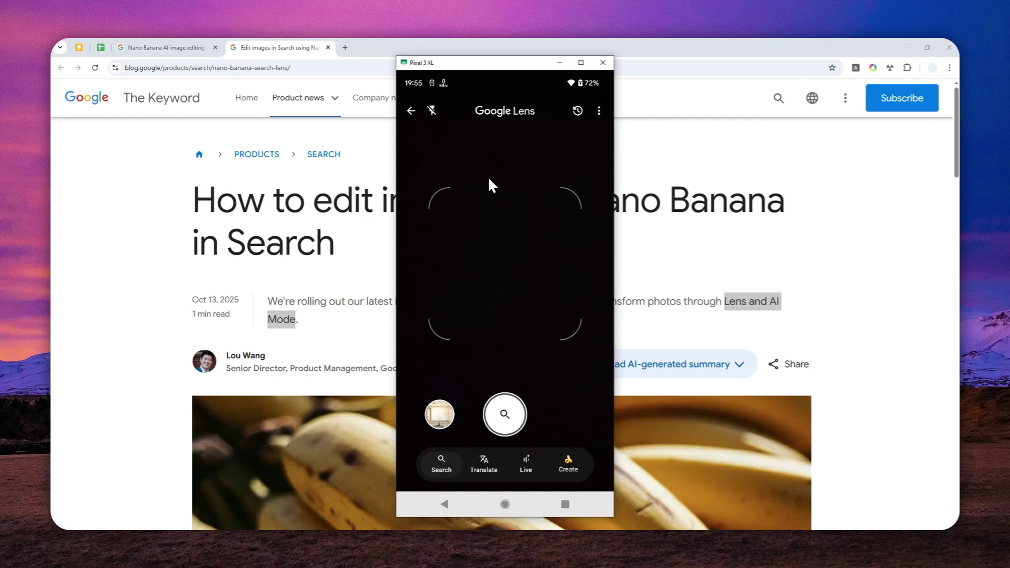
left_click(567, 461)
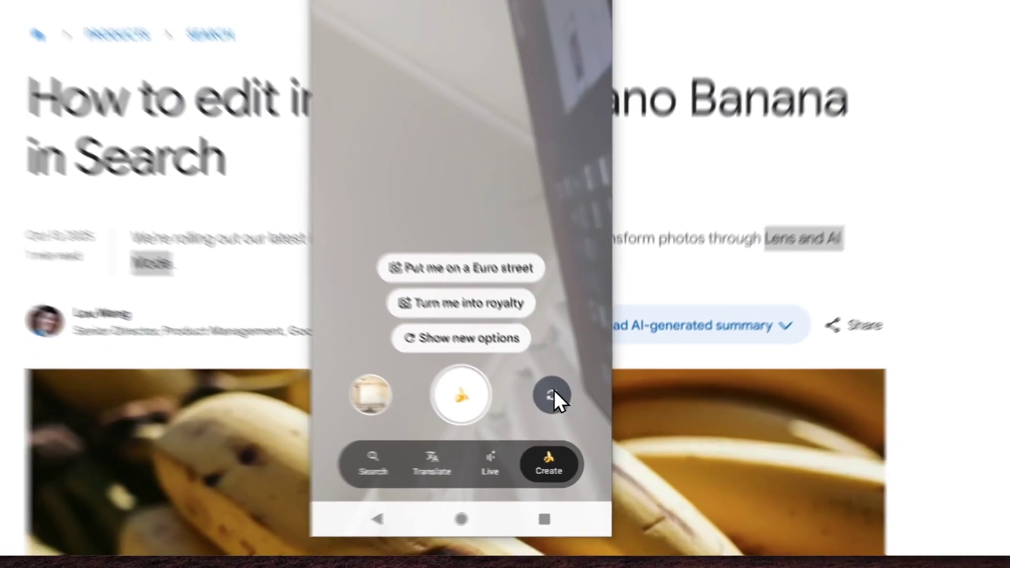
Step: Flip to the phone's other camera to capture the white tumbler photo
left_click(570, 415)
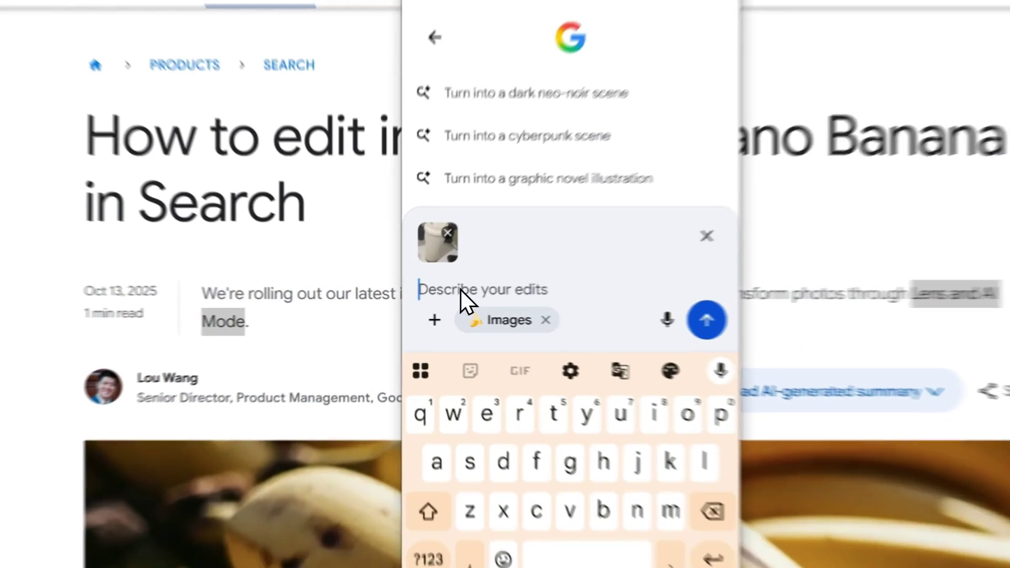
Step: Send the edit 'Change the color to pink and add a cute banana sticker to it'
left_click(432, 300)
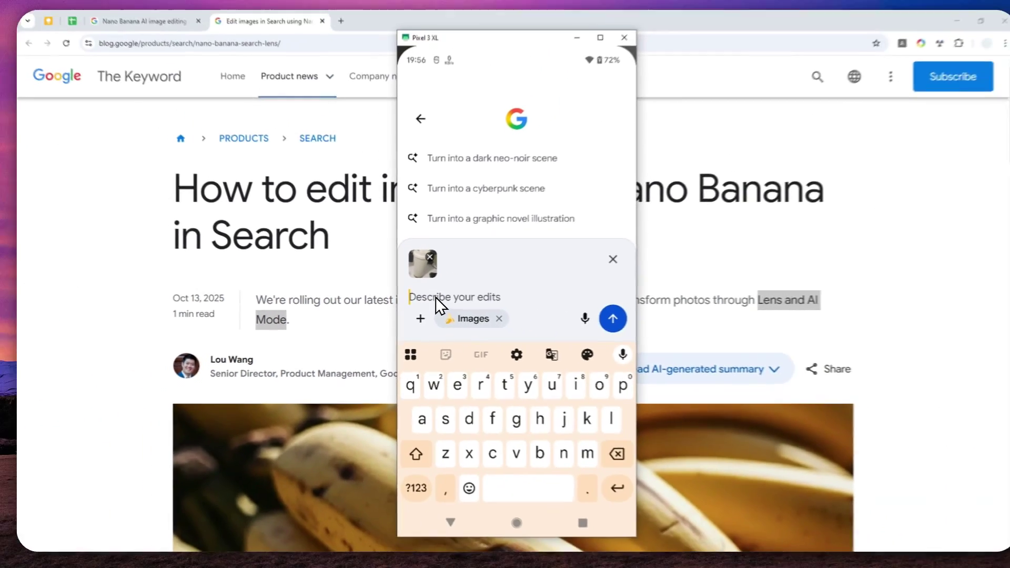
type("Chang")
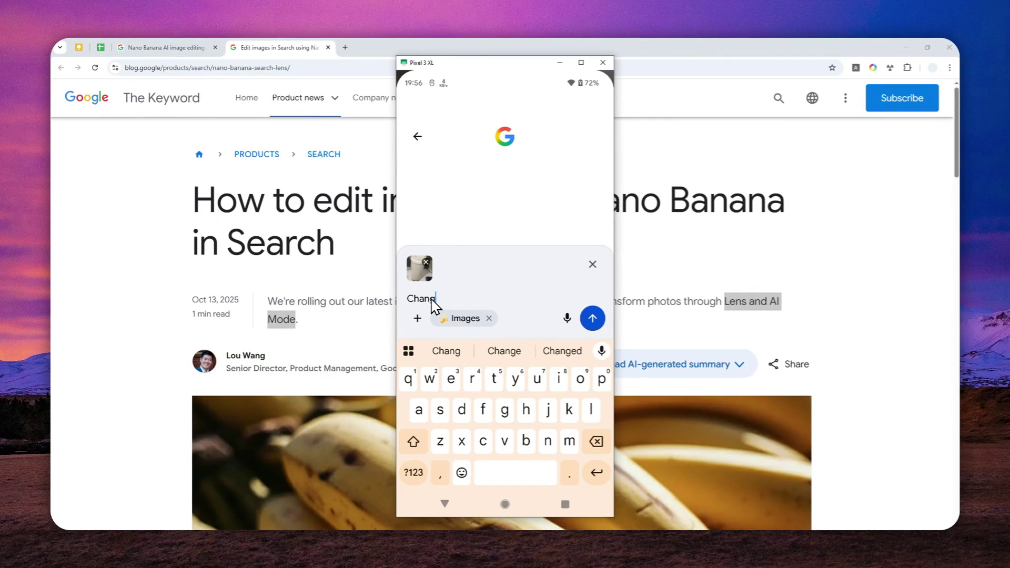
type("e the color to ")
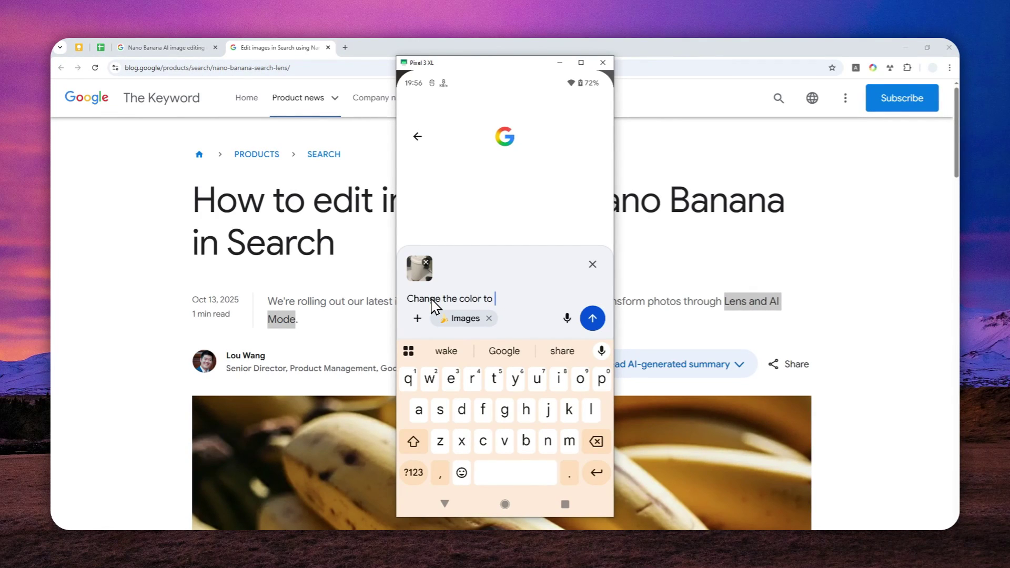
type("pink and add a c")
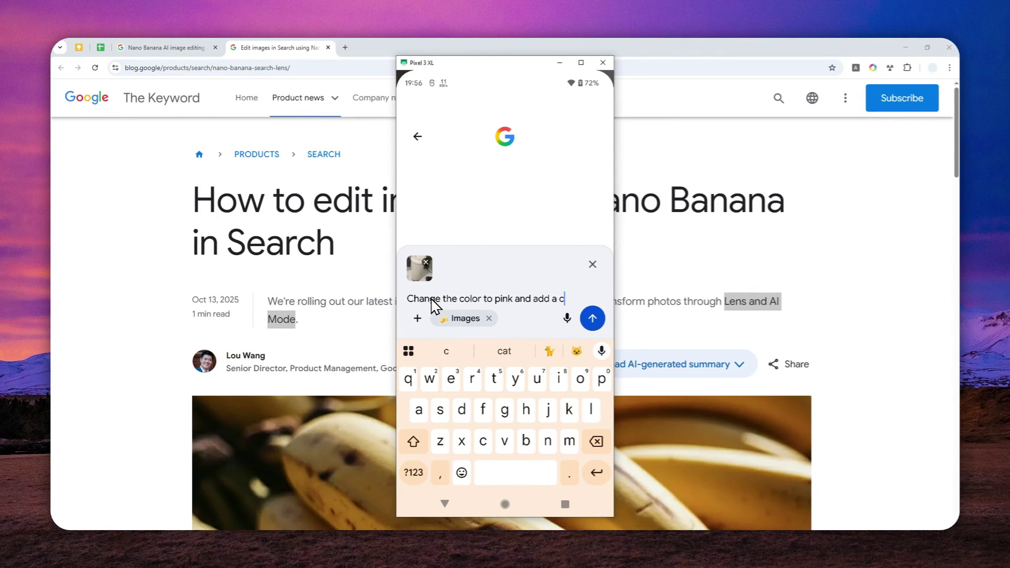
type("ute banana sticker to it")
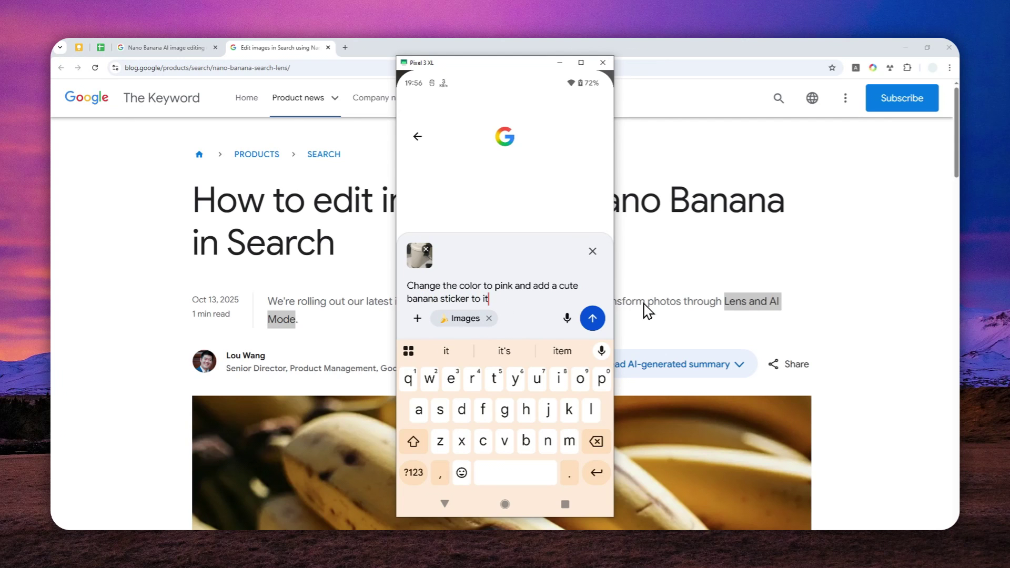
left_click(593, 318)
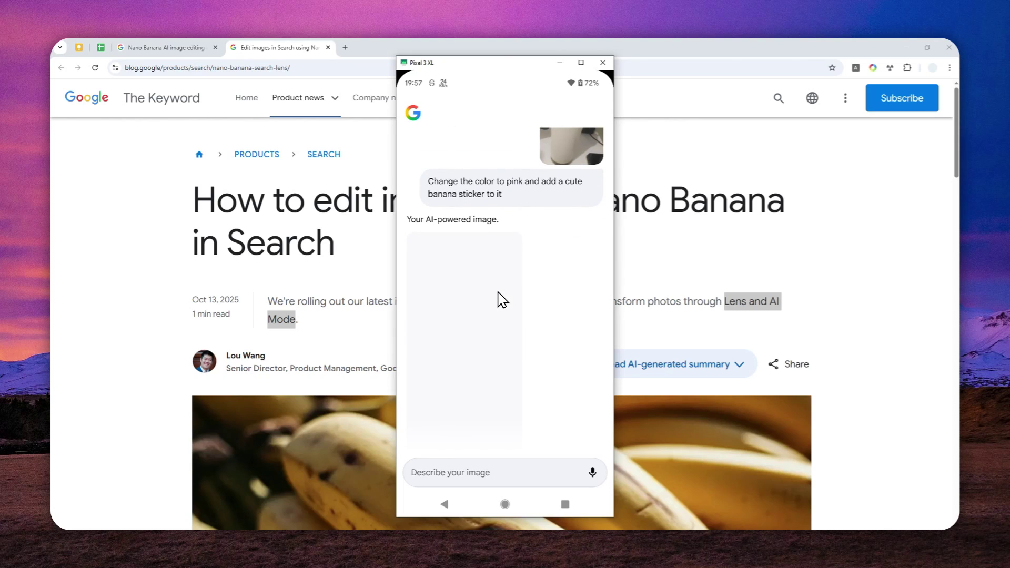
Step: View the pink tumbler with its yellow banana sticker full-screen, then return to the chat
scroll(500, 284, "up", 3)
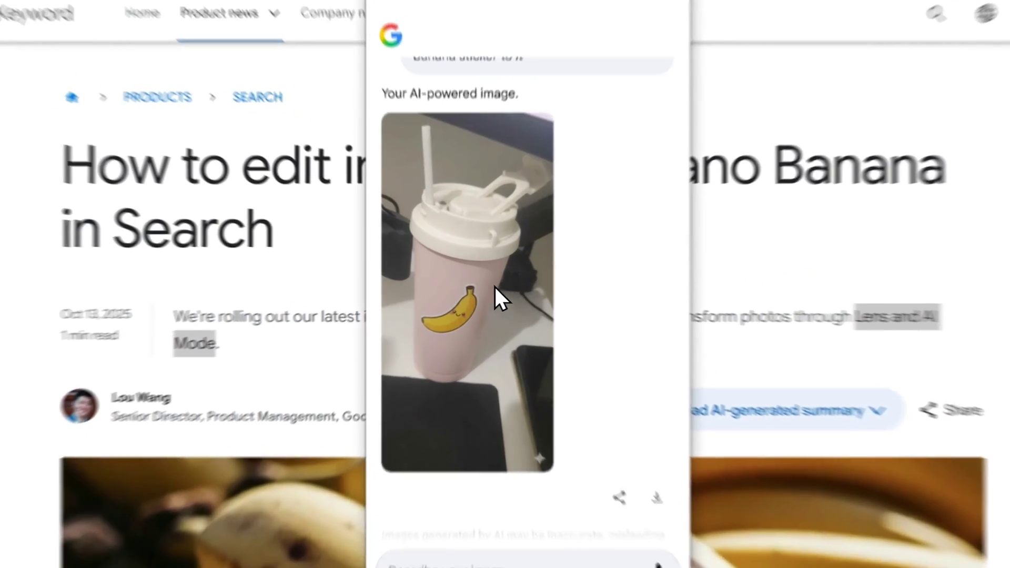
left_click(487, 272)
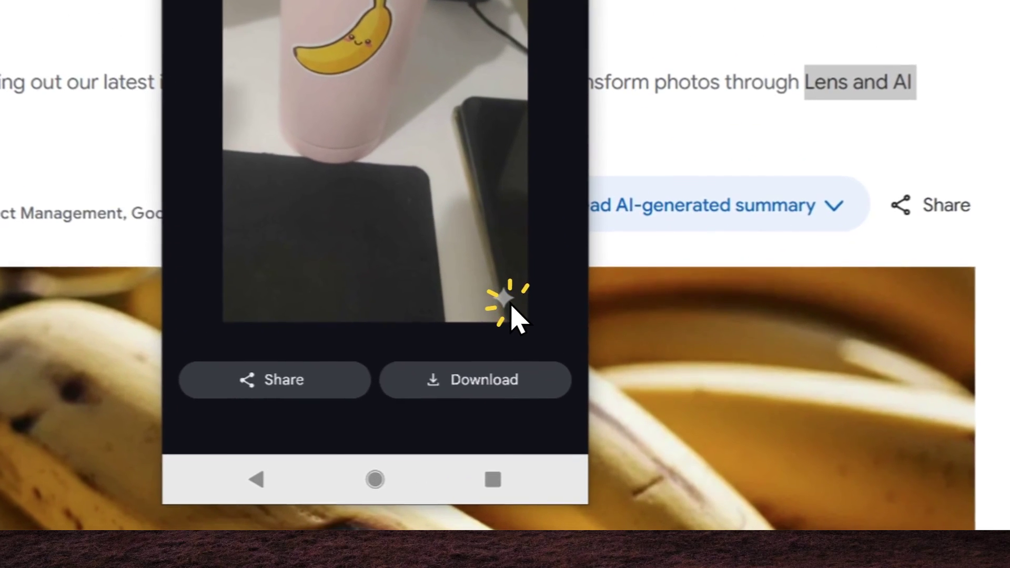
left_click(569, 414)
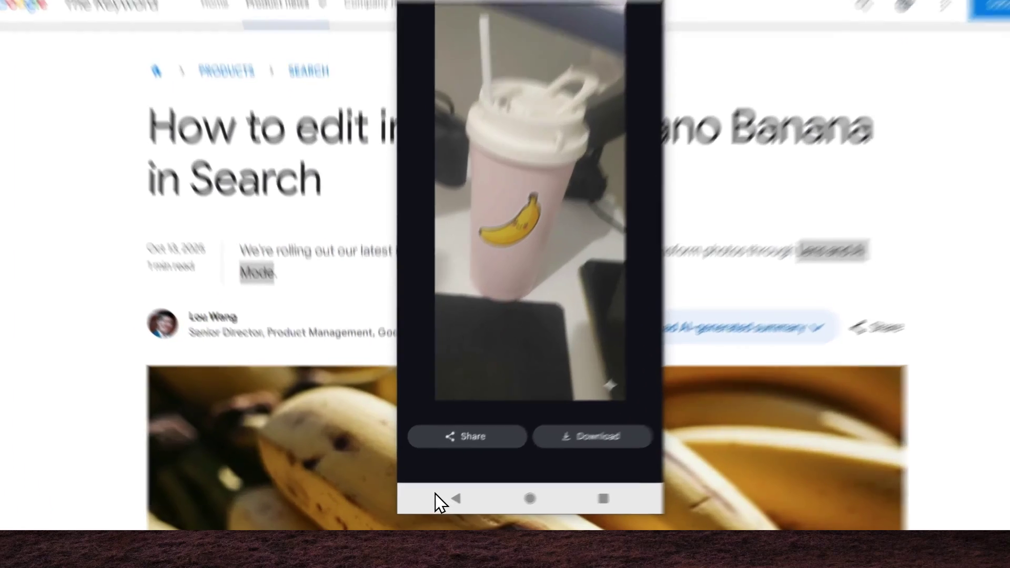
left_click(437, 498)
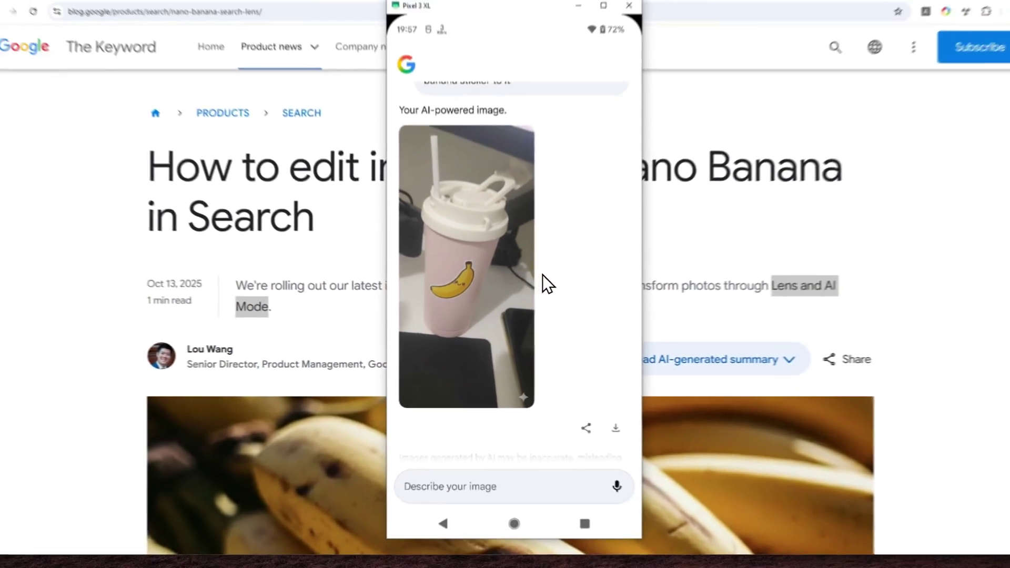
scroll(554, 249, "down", 2)
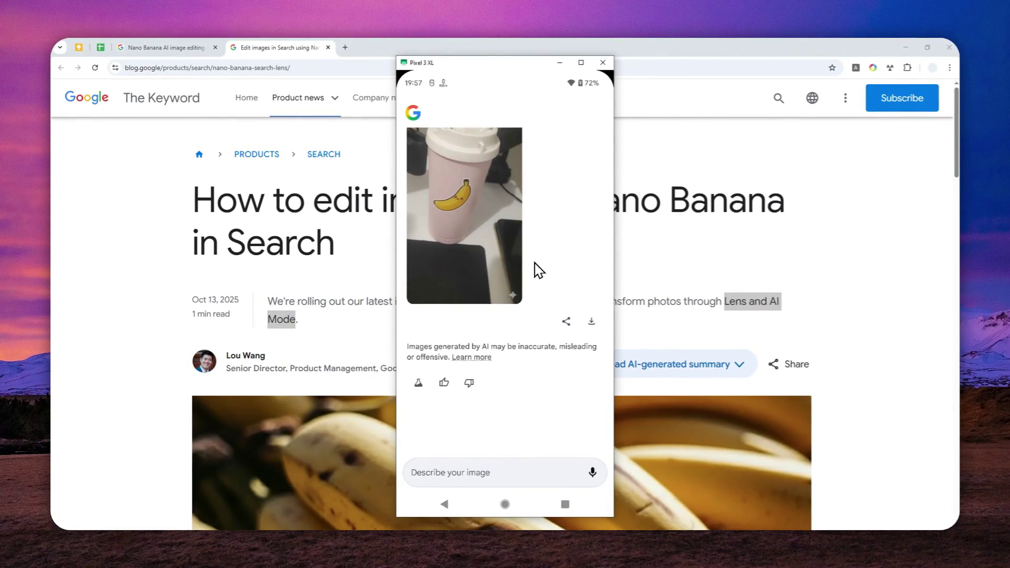
scroll(537, 257, "up", 3)
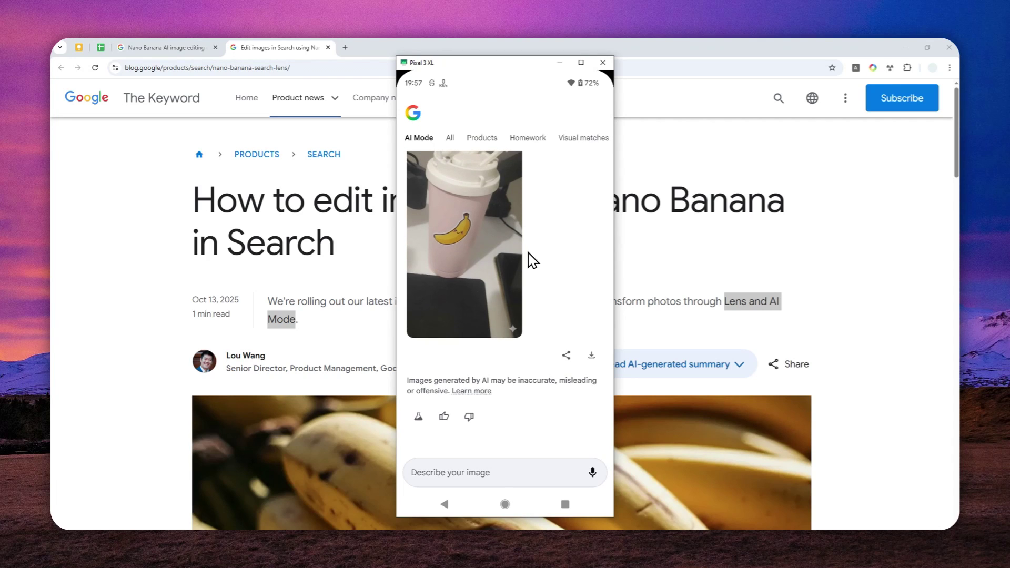
scroll(553, 260, "up", 1)
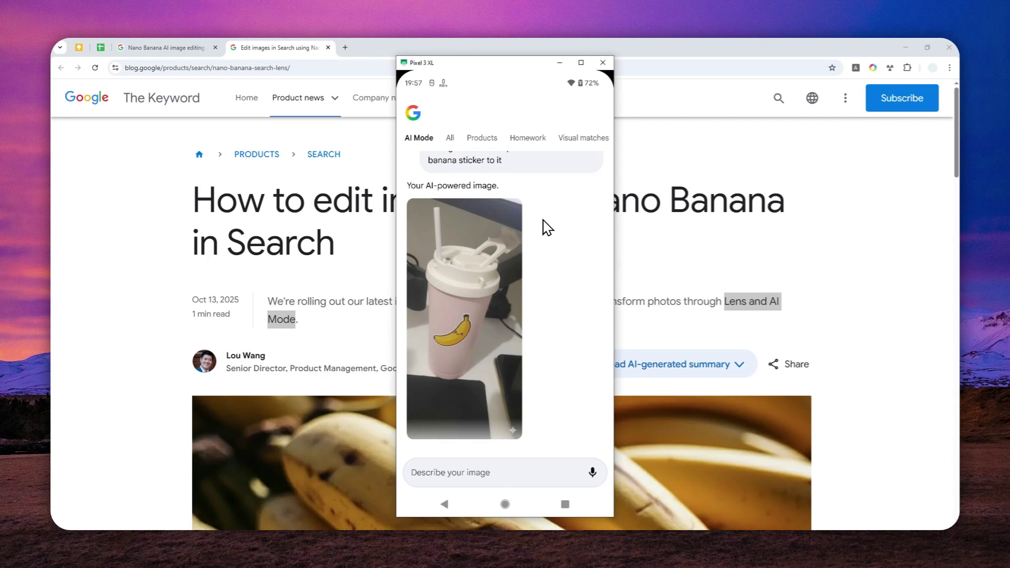
scroll(544, 223, "up", 1)
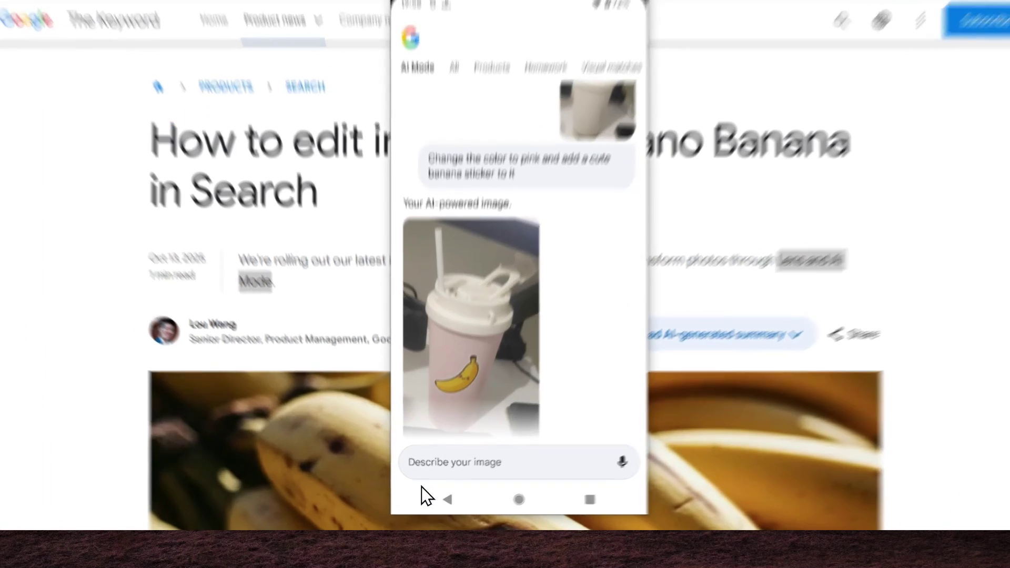
Step: Attach a saved room photo from the gallery to a new Lens edit
left_click(435, 504)
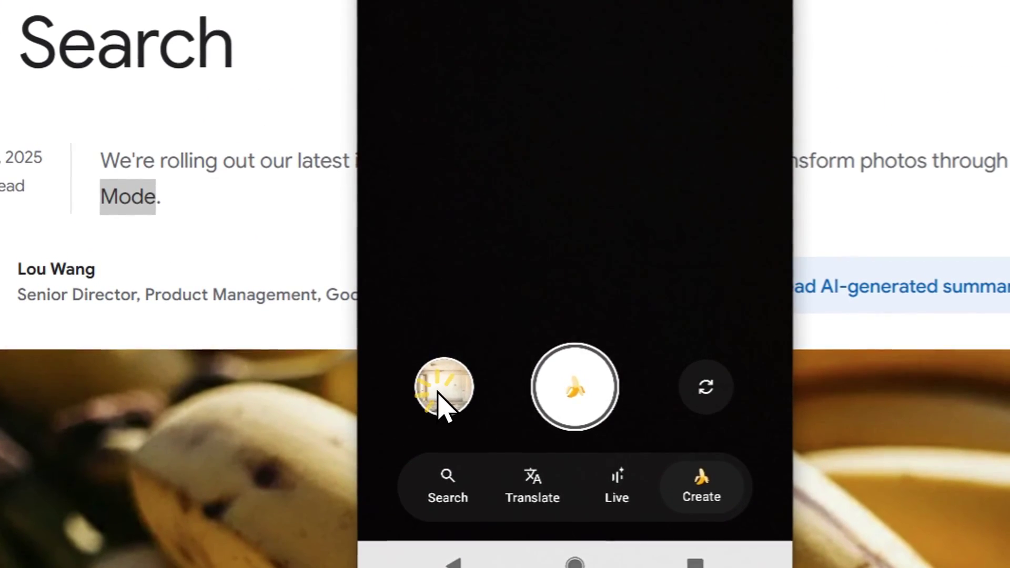
left_click(452, 287)
left_click(421, 13)
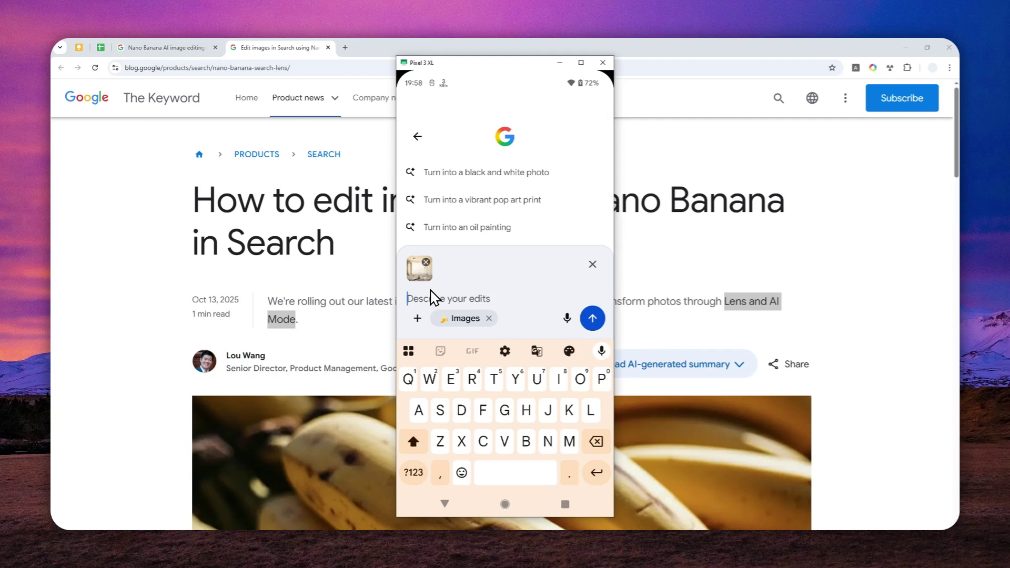
Step: Write the prompt 'Clean up the room decorate it with modern minimalist style'
type("Clean u")
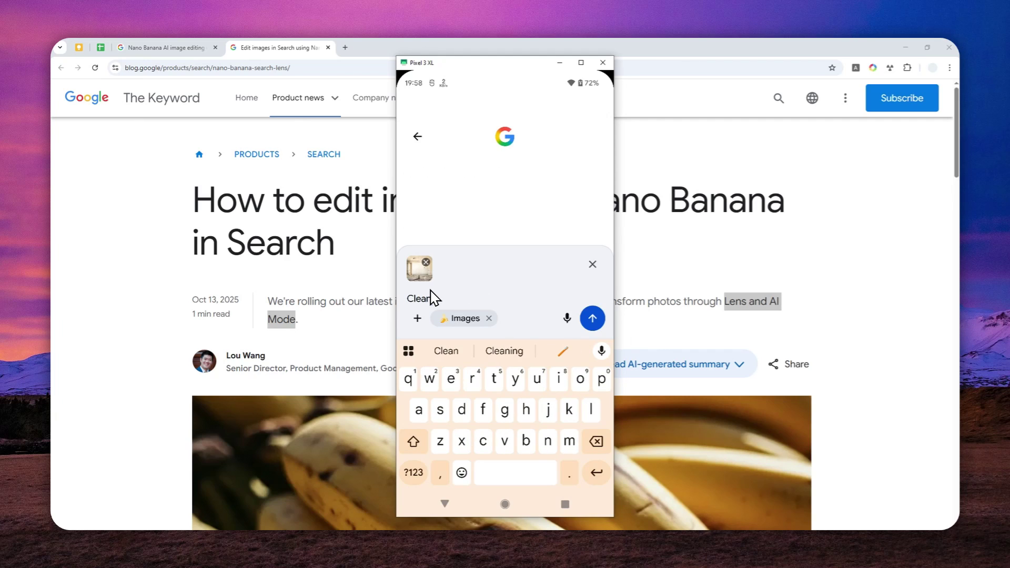
type("p the room ")
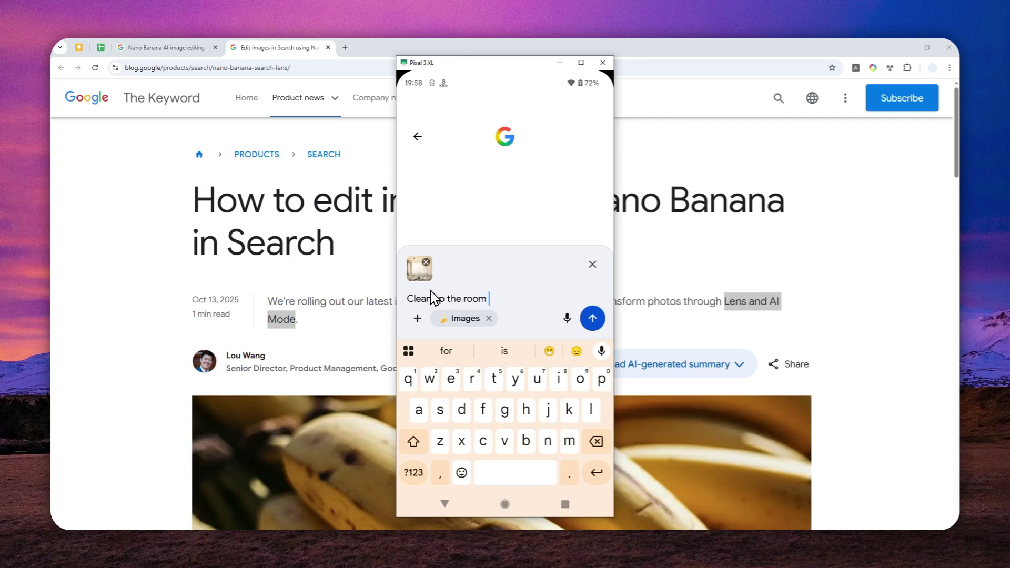
type("deco")
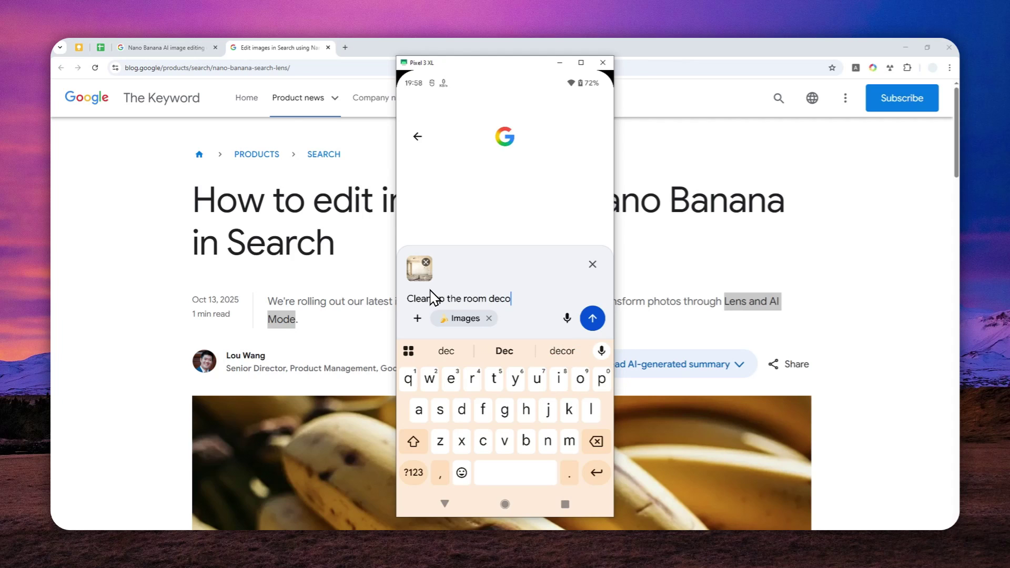
type("rate it")
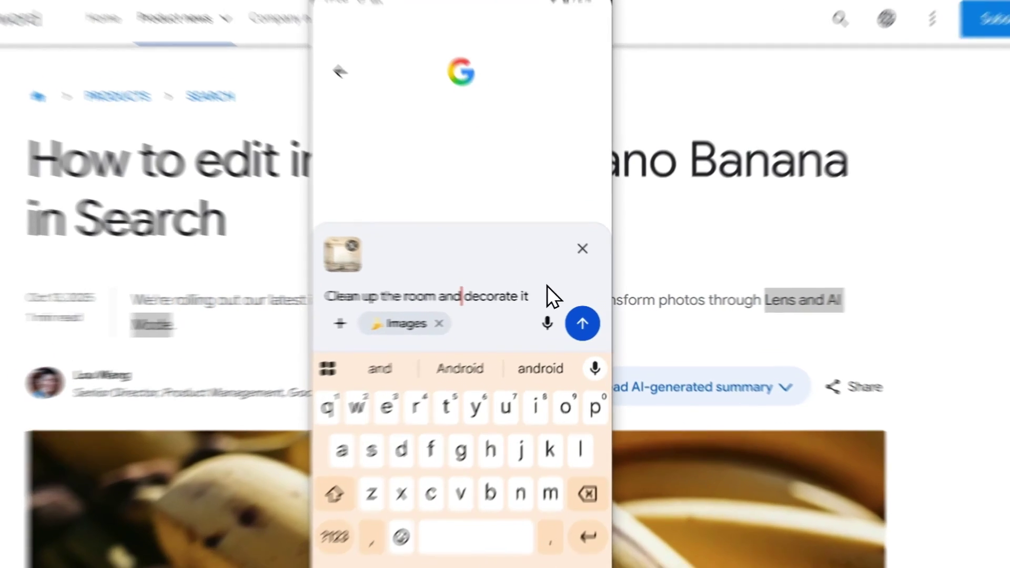
left_click(577, 297)
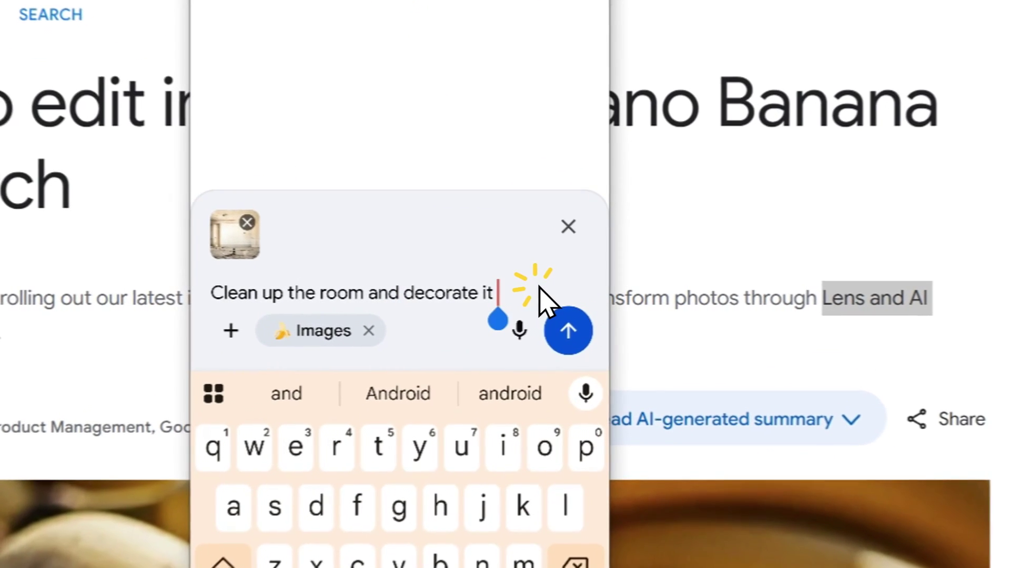
type("wi")
type("th modern m")
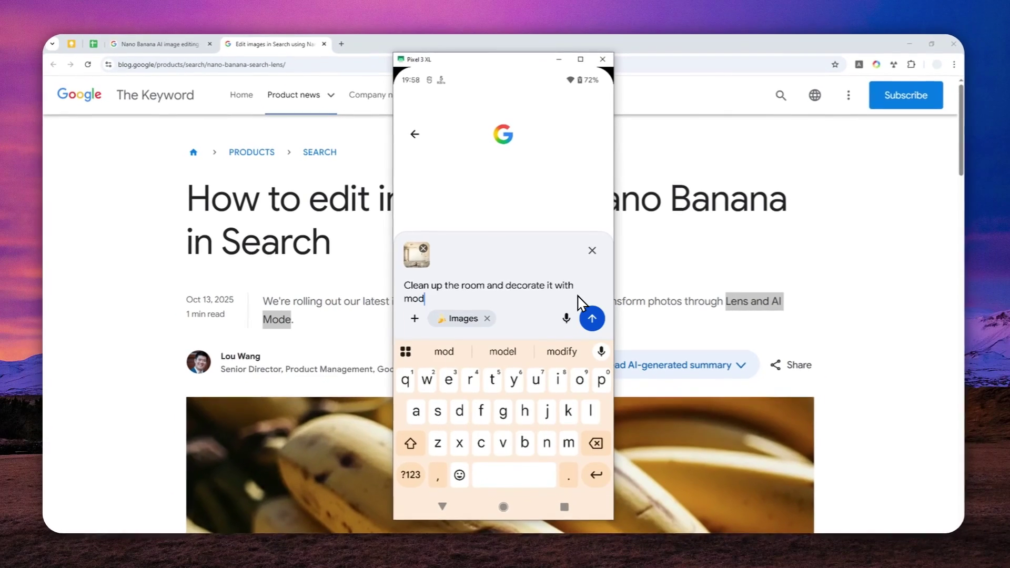
type("ini")
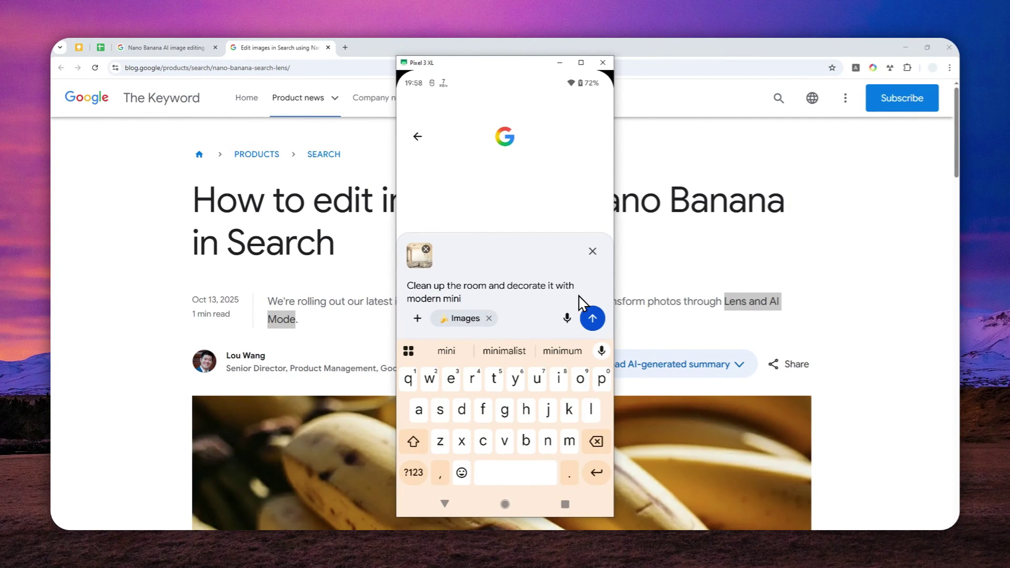
type("malist style")
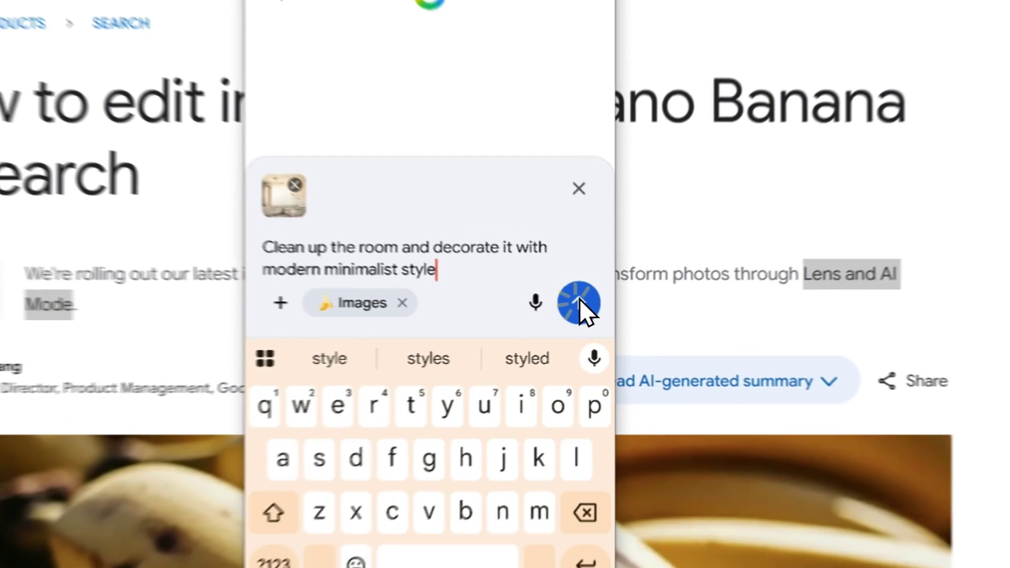
Step: Send the room prompt and inspect the minimalist result with grey sofa and rug full-screen
left_click(592, 316)
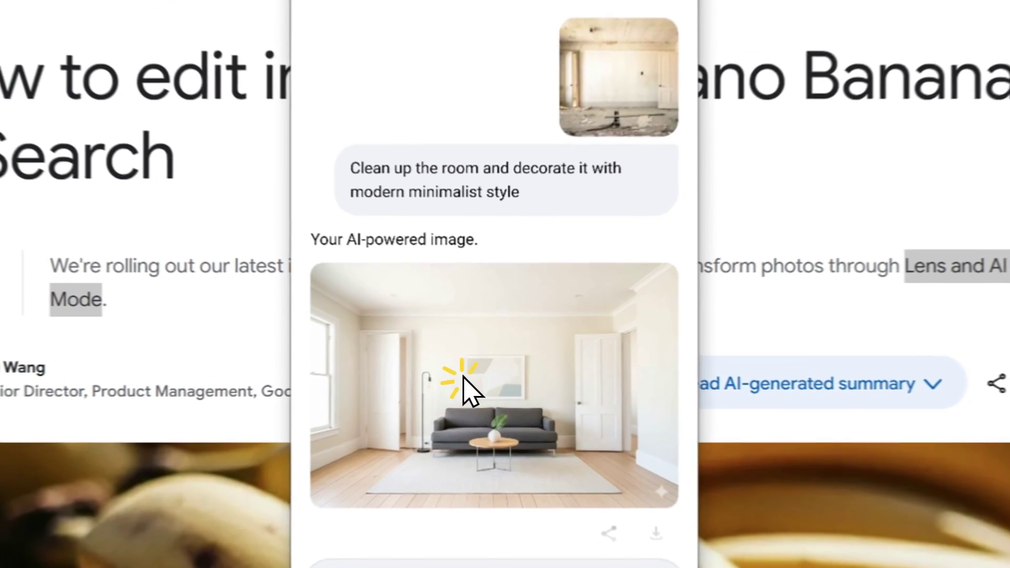
left_click(492, 369)
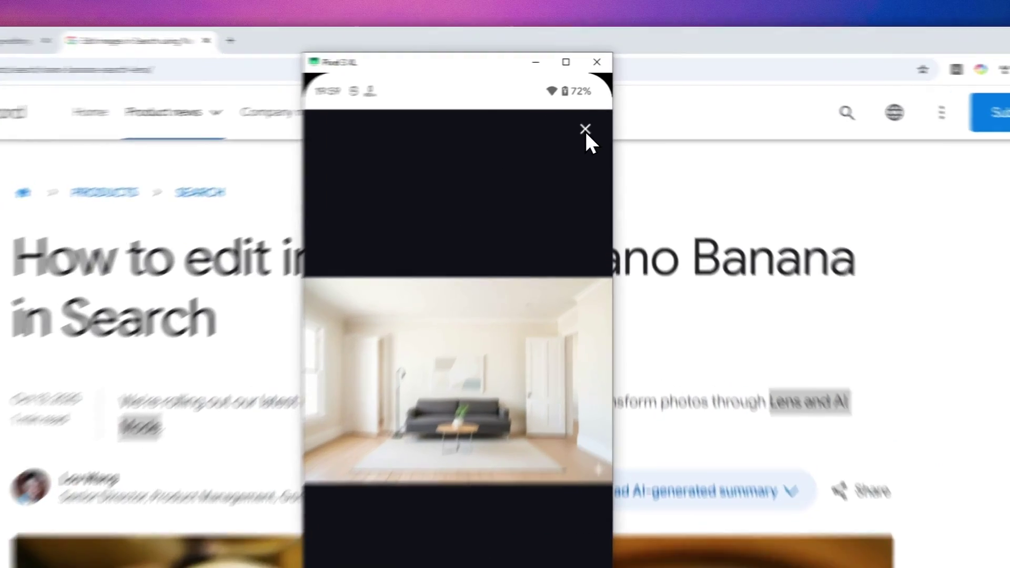
left_click(593, 110)
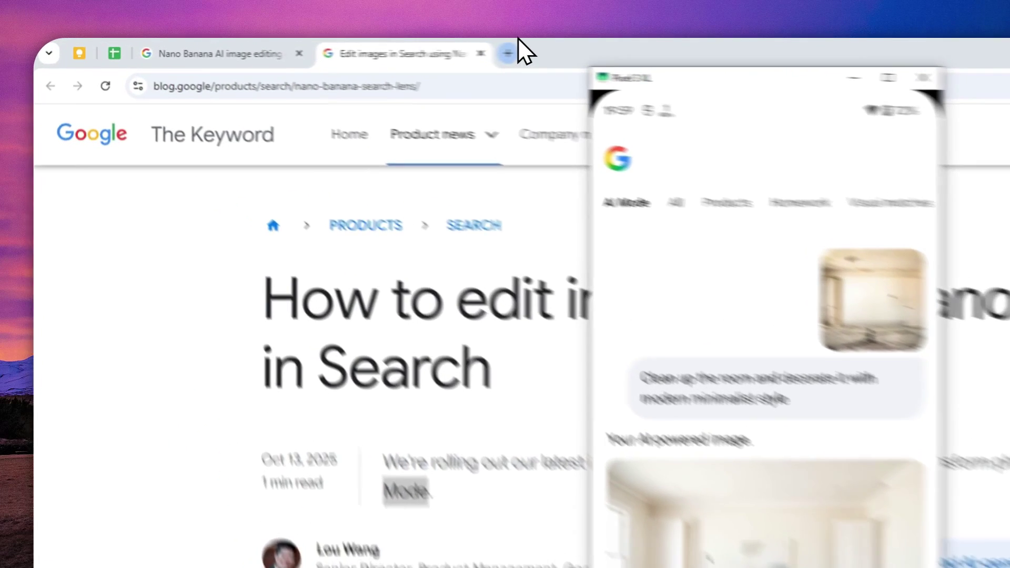
Step: Open google.com/ai in a new Chrome tab, plus another tab with google.com
left_click(345, 47)
type("google.com/")
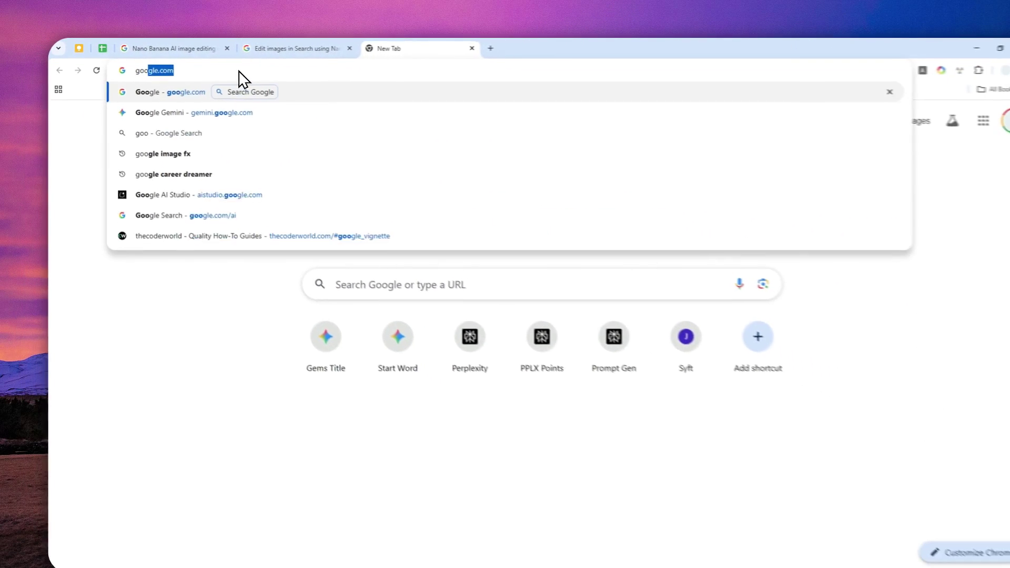
type("ai")
key("Return")
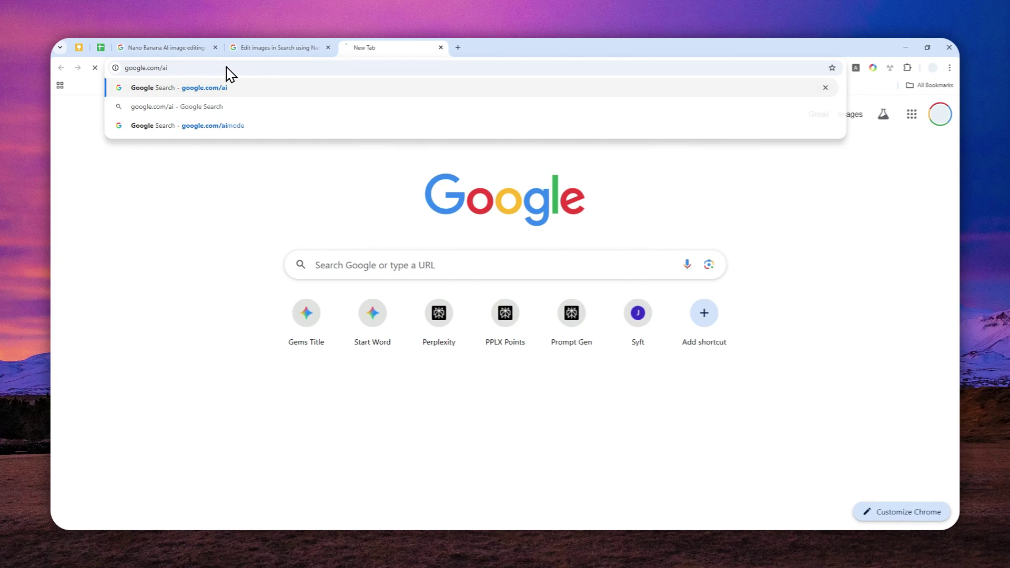
left_click(458, 47)
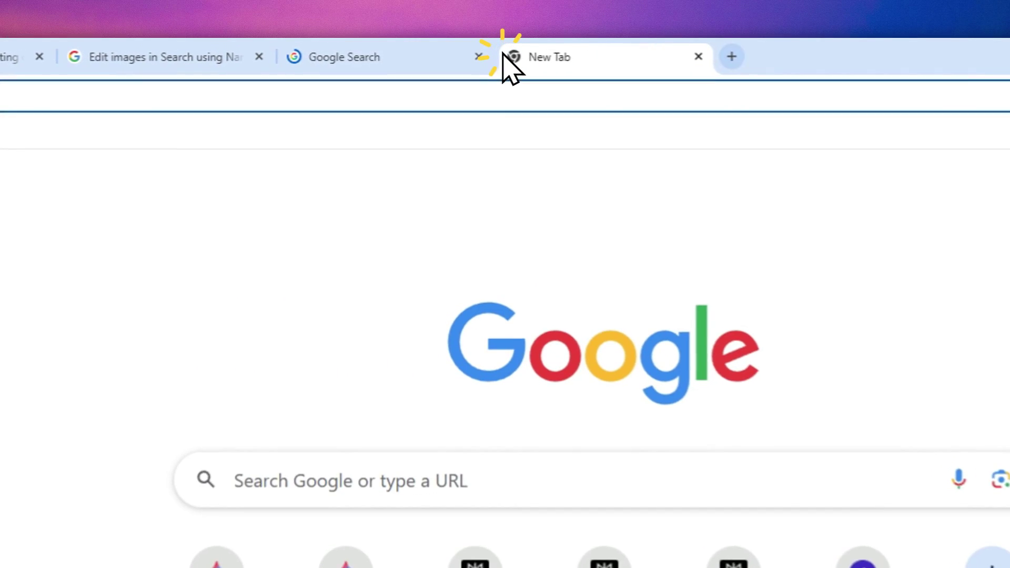
type("google.com")
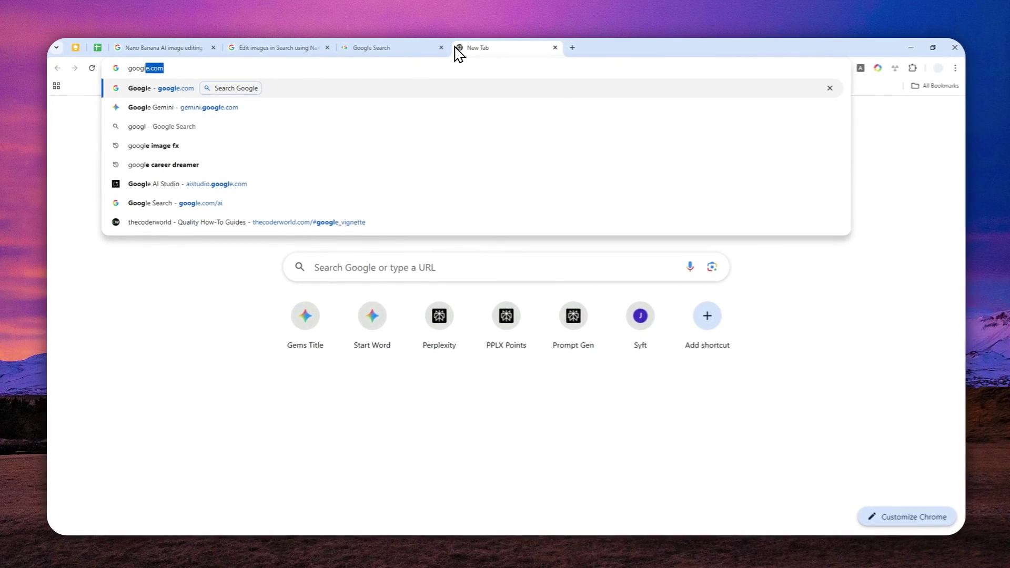
key("Return")
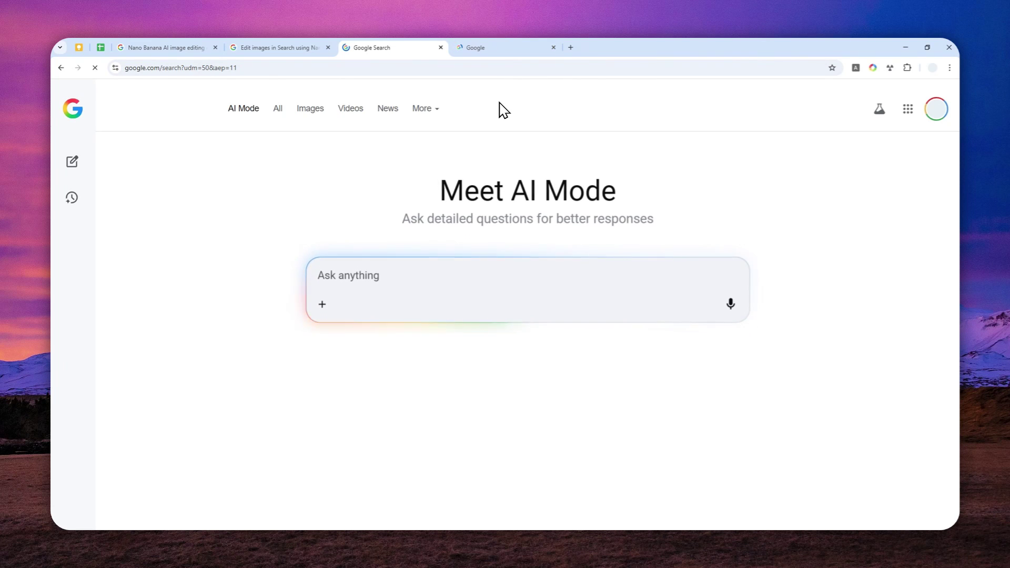
Step: Back on the AI Mode tab, turn on Create images for the prompt
left_click(480, 47)
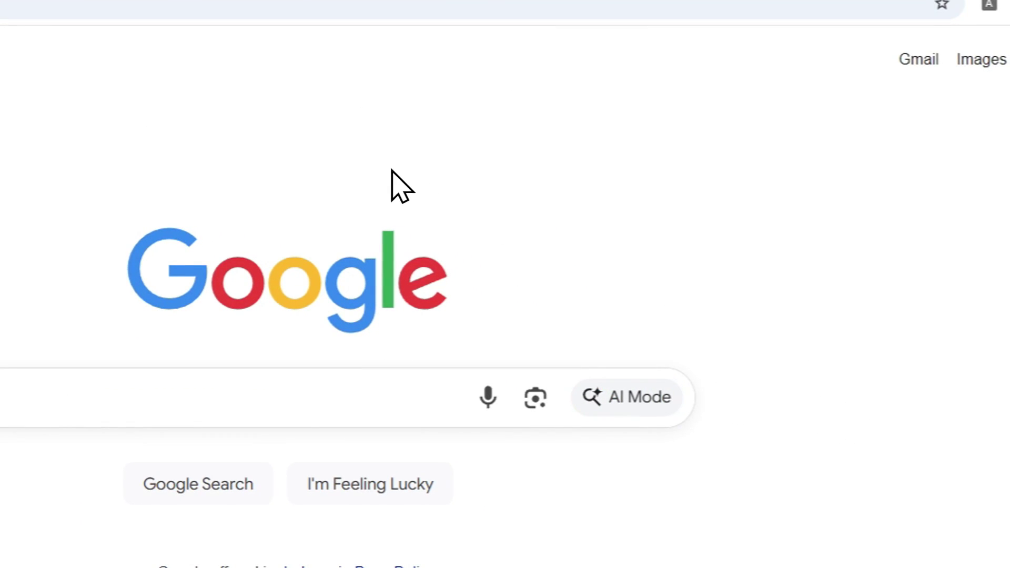
left_click(252, 10)
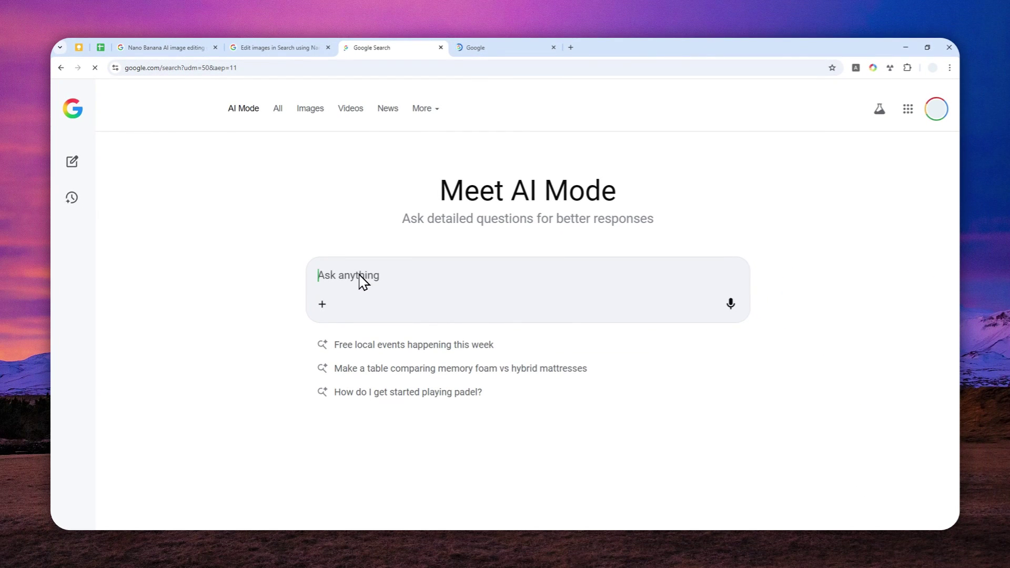
left_click(323, 305)
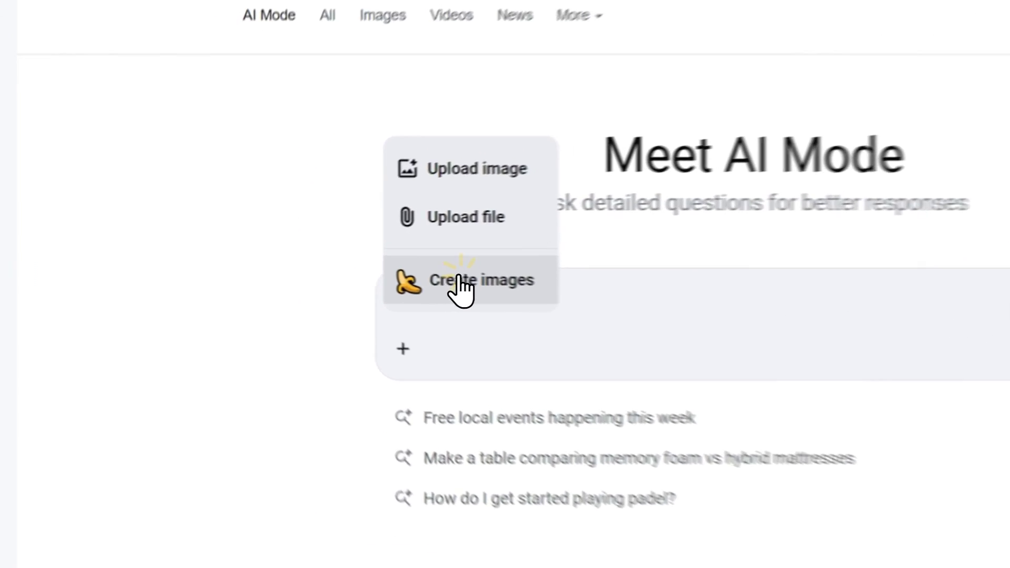
left_click(358, 265)
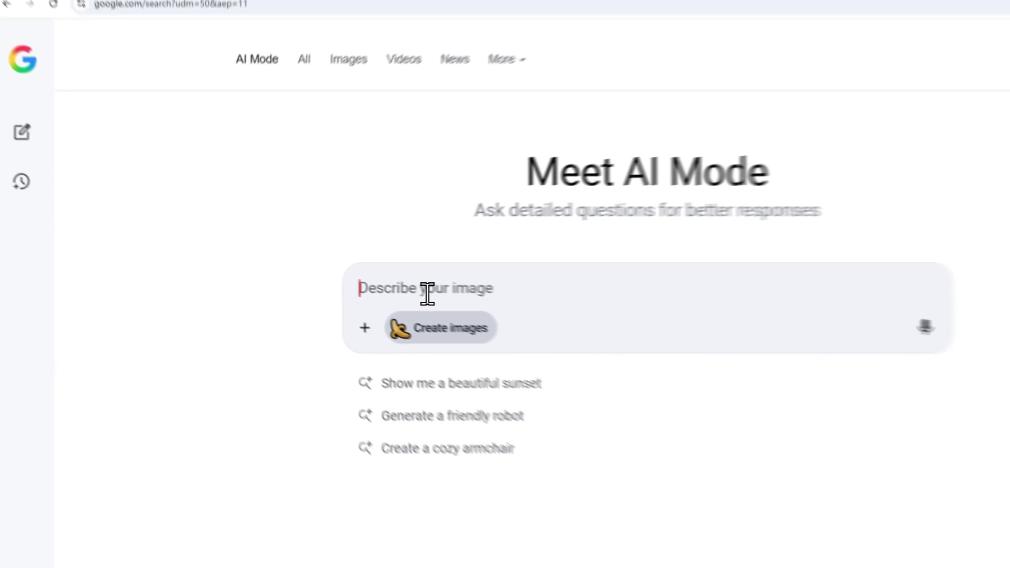
Step: Enter 'create a picture of a cat and dog plays football', correcting the 'footaball' typo
type("create a picture of a cat and dog plays footaball")
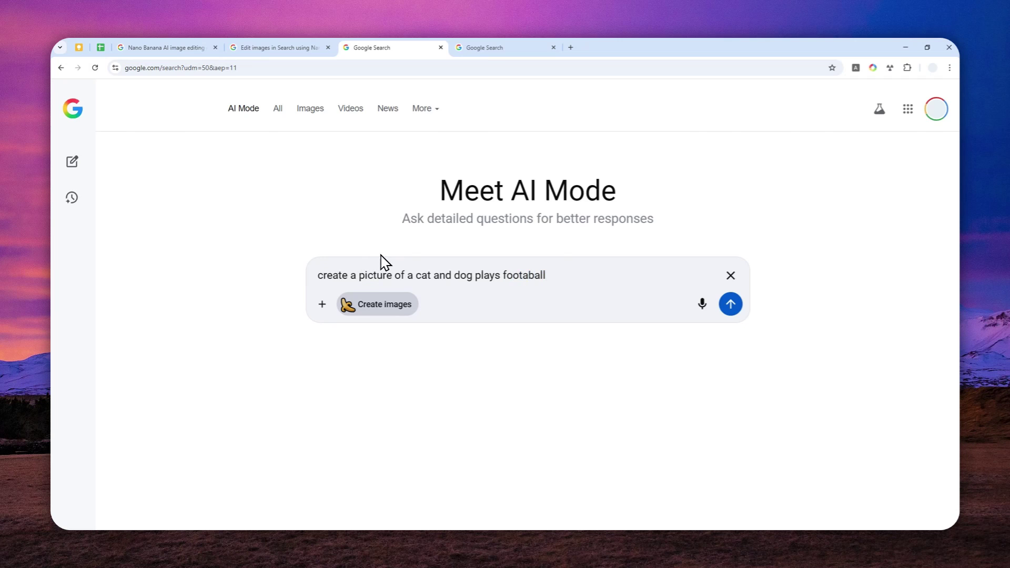
key("ctrl+shift+Left")
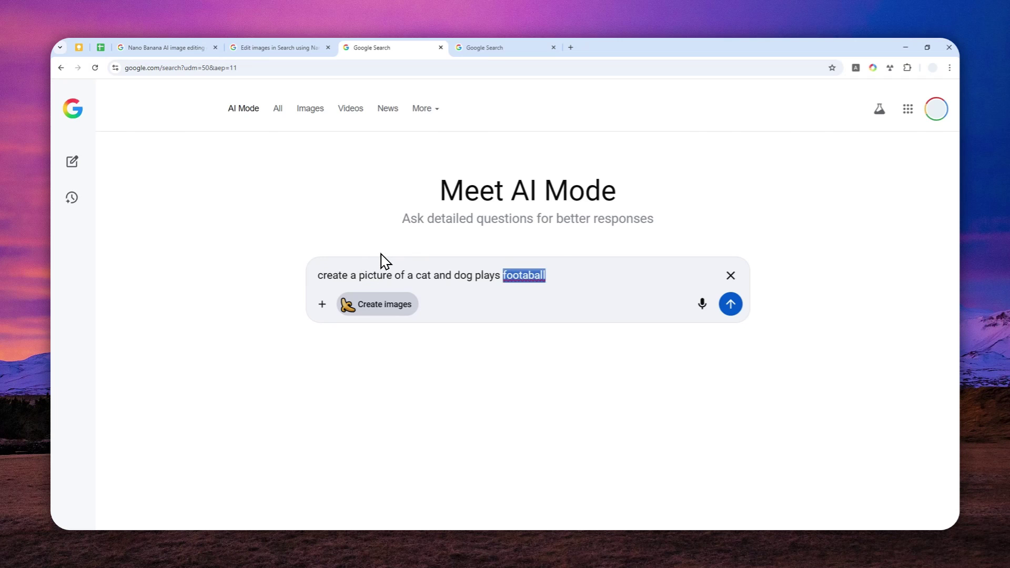
type("f")
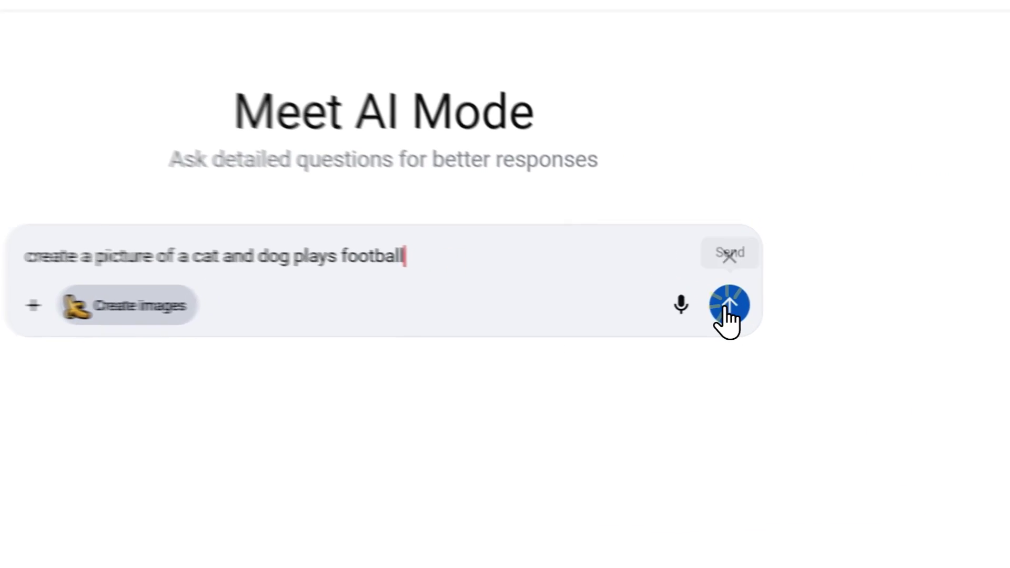
Step: Submit the cat-and-dog football prompt and scroll the 'Your AI-powered image.' reply
left_click(731, 305)
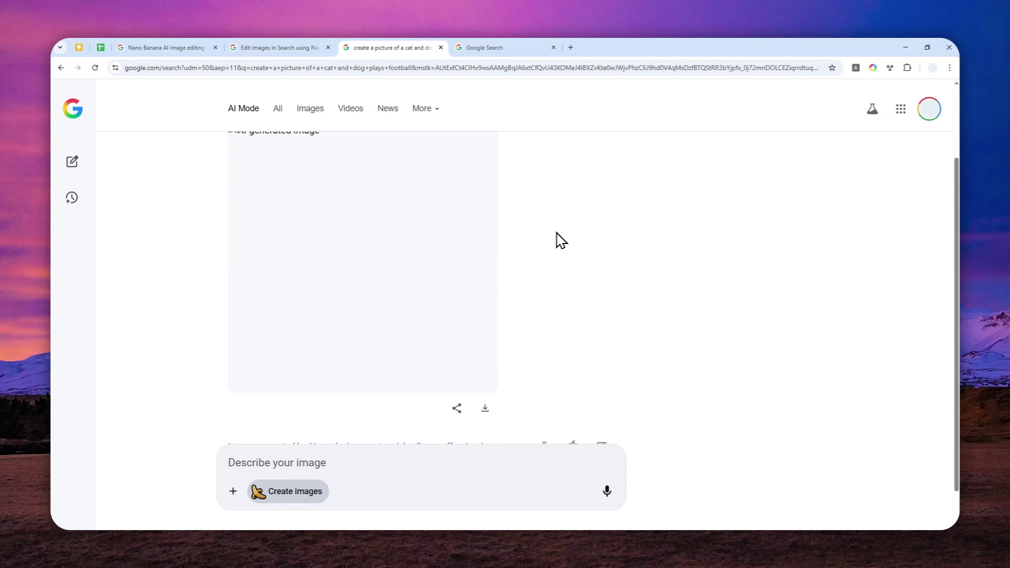
scroll(532, 297, "up", 1)
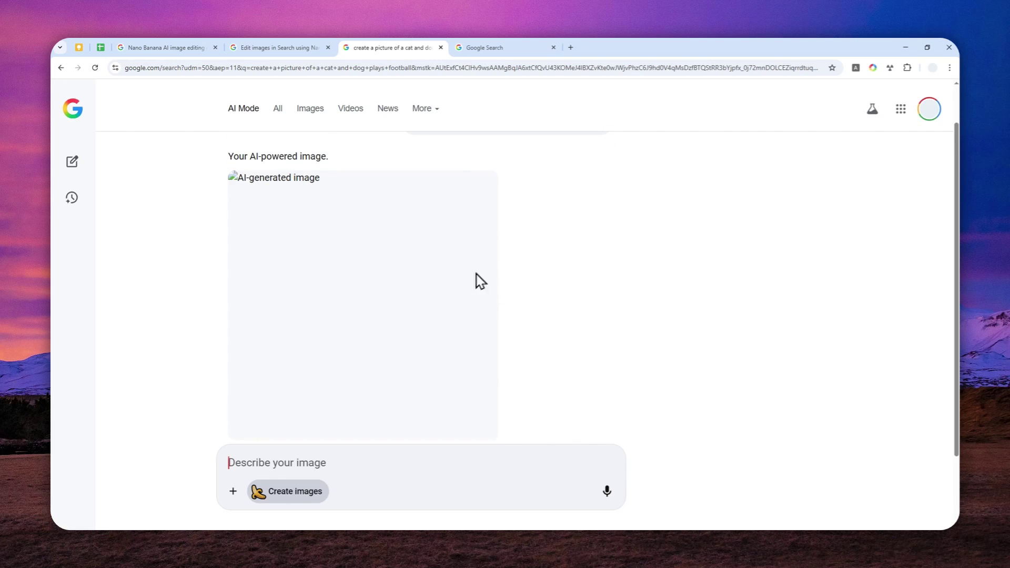
scroll(374, 268, "down", 2)
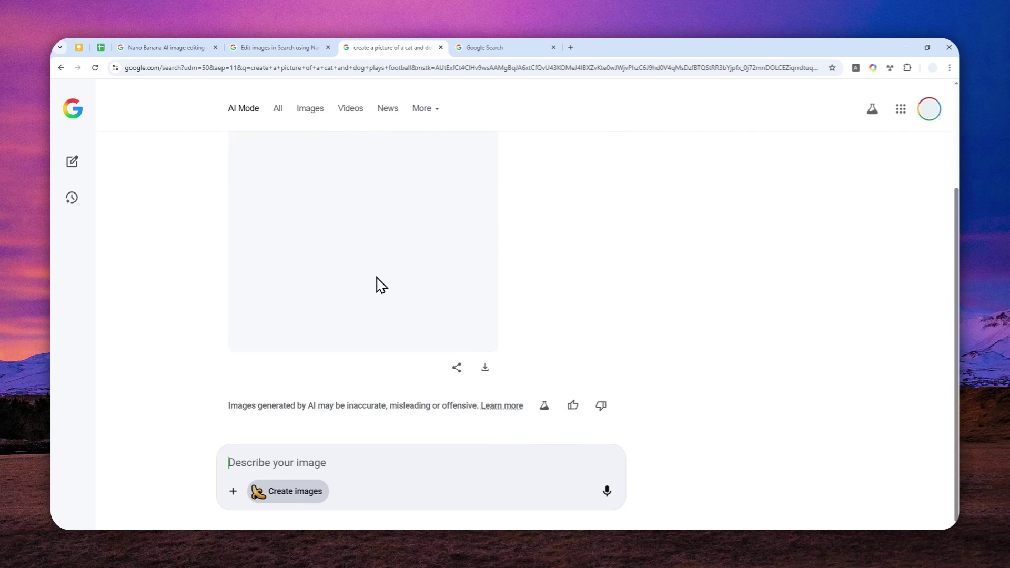
scroll(368, 252, "up", 3)
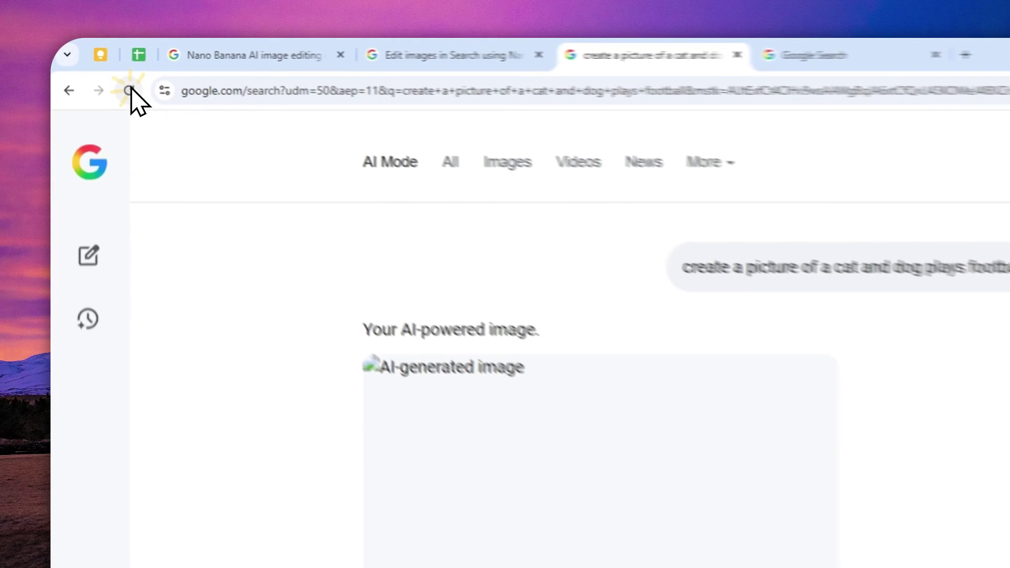
Step: Reload the Google AI Mode results page and bring the phone mirror window with the minimalist room forward
left_click(95, 67)
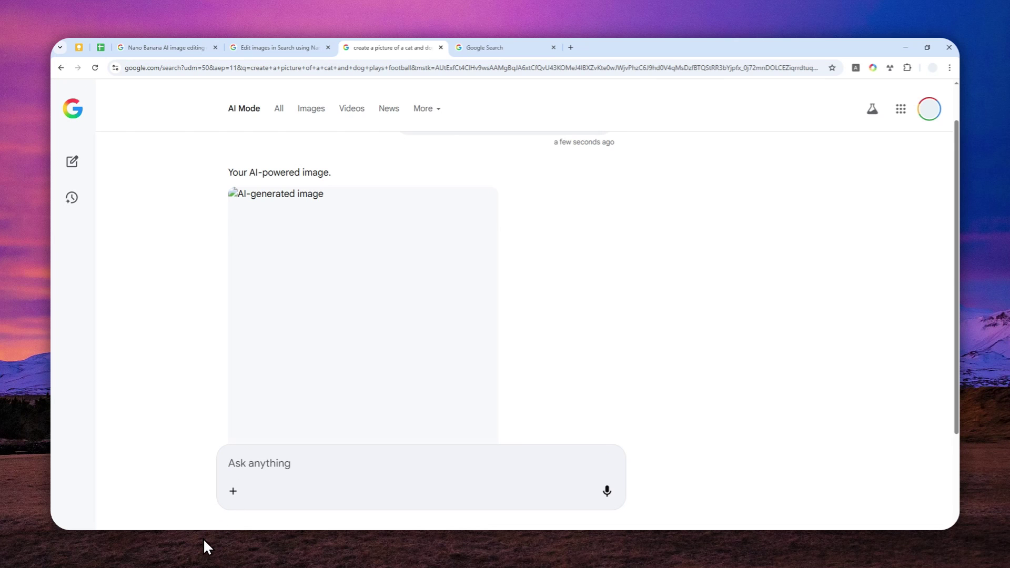
left_click(217, 532)
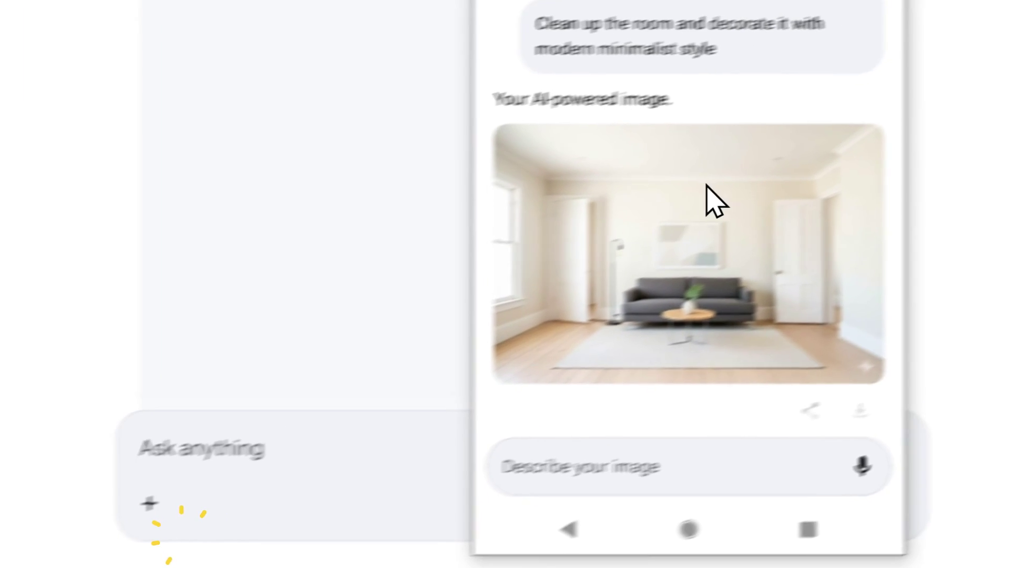